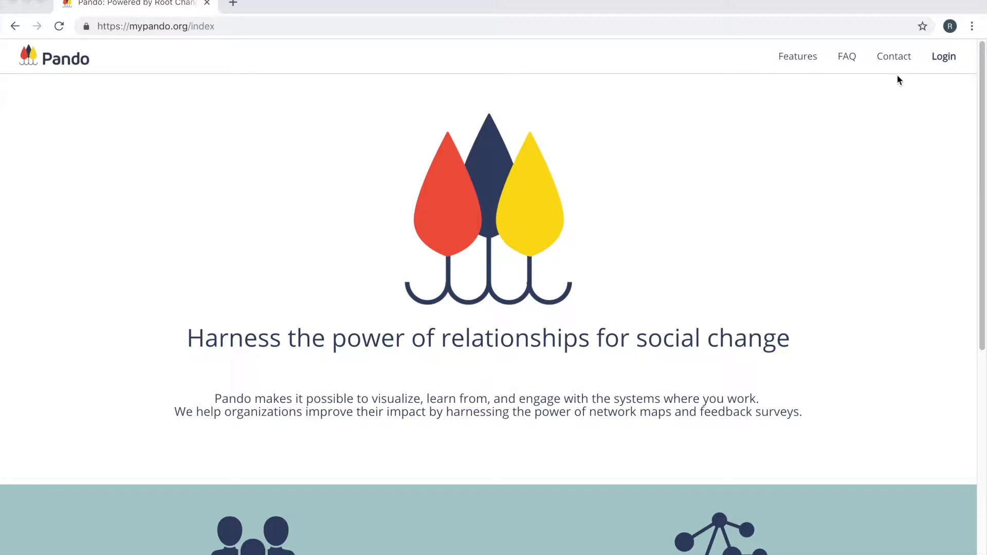
{"action": "left_click", "coordinate": [893, 57]}
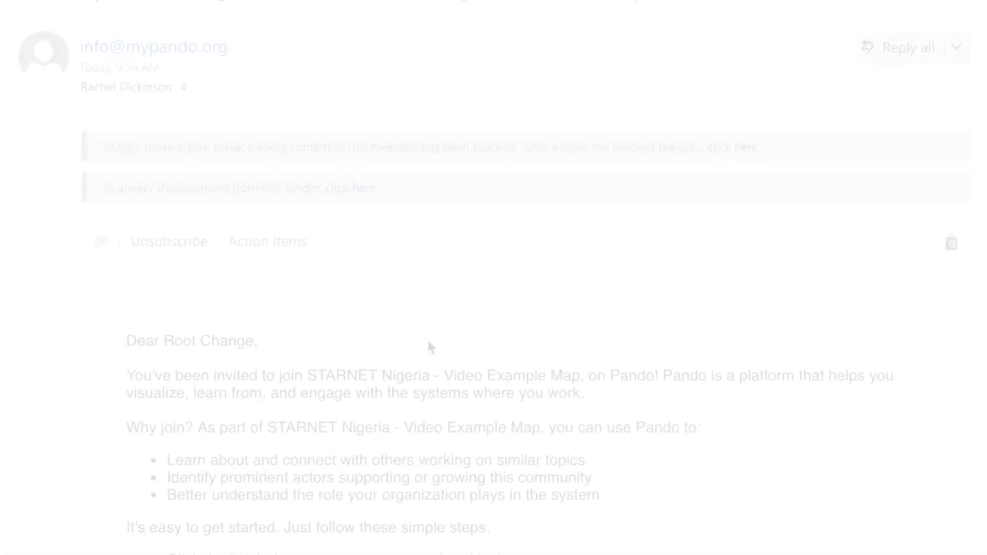
{"action": "scroll", "coordinate": [427, 342], "scroll_direction": "down", "scroll_amount": 3}
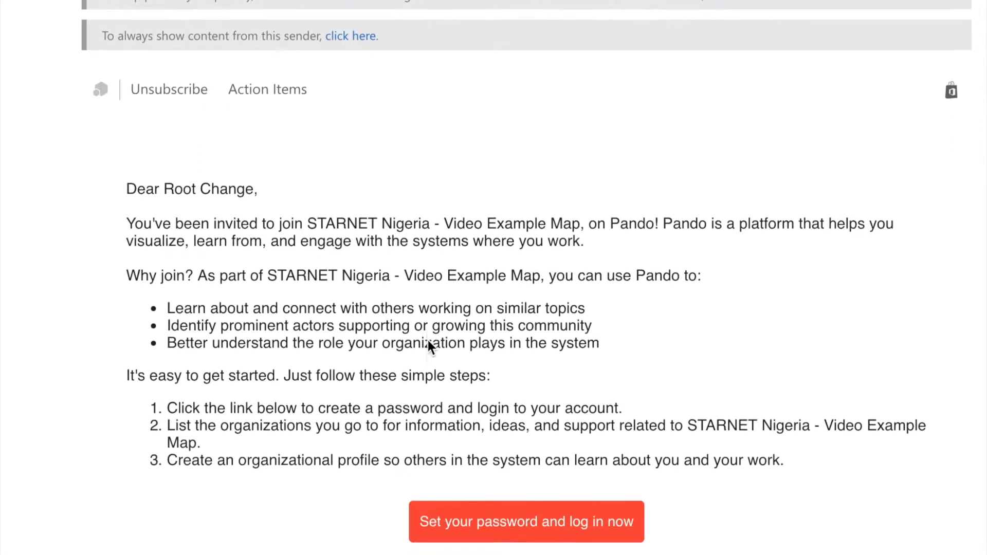
{"action": "scroll", "coordinate": [428, 342], "scroll_direction": "down", "scroll_amount": 4}
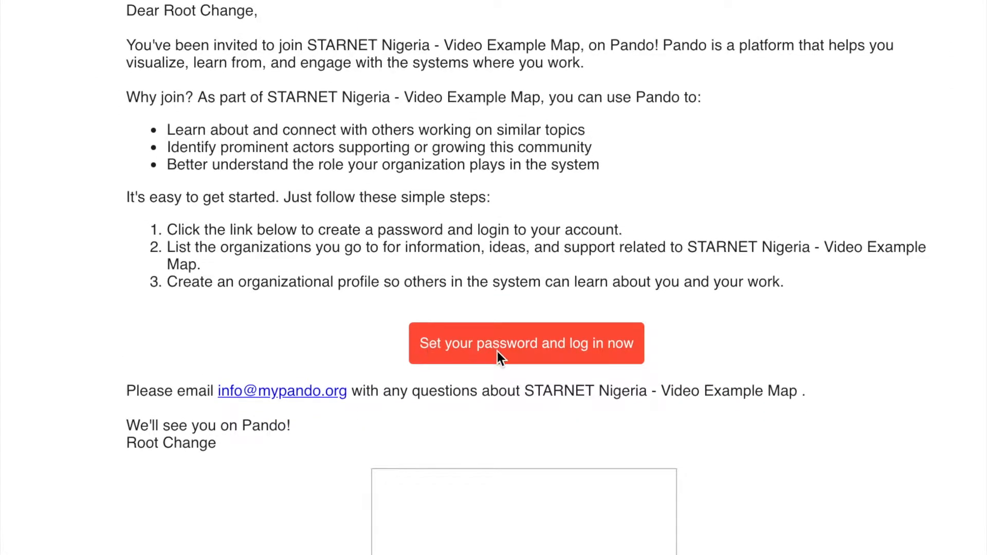
Follow the invitation e-mail's link to set a password and log in, and sign in to Pando with the account password.
{"action": "left_click", "coordinate": [498, 351]}
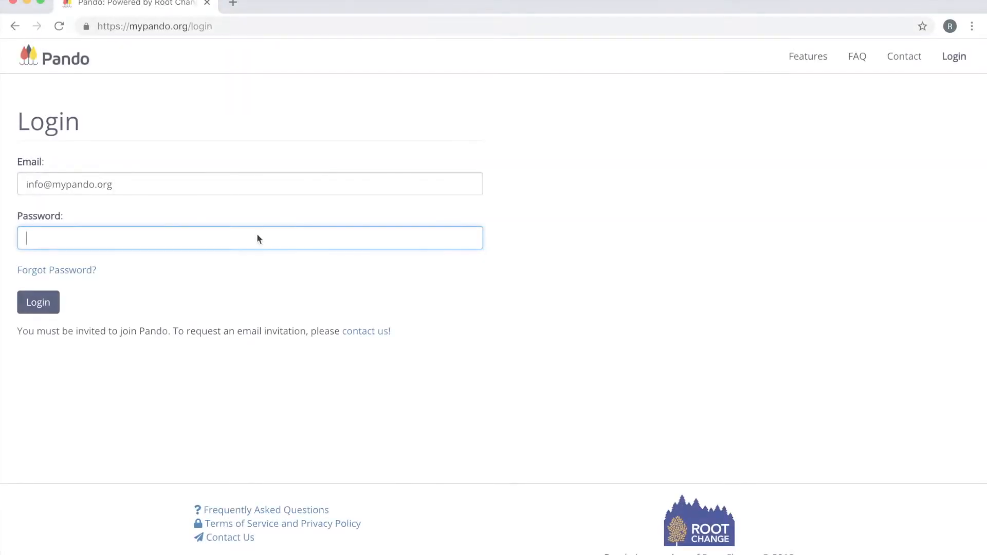
{"action": "type", "text": "••••••••"}
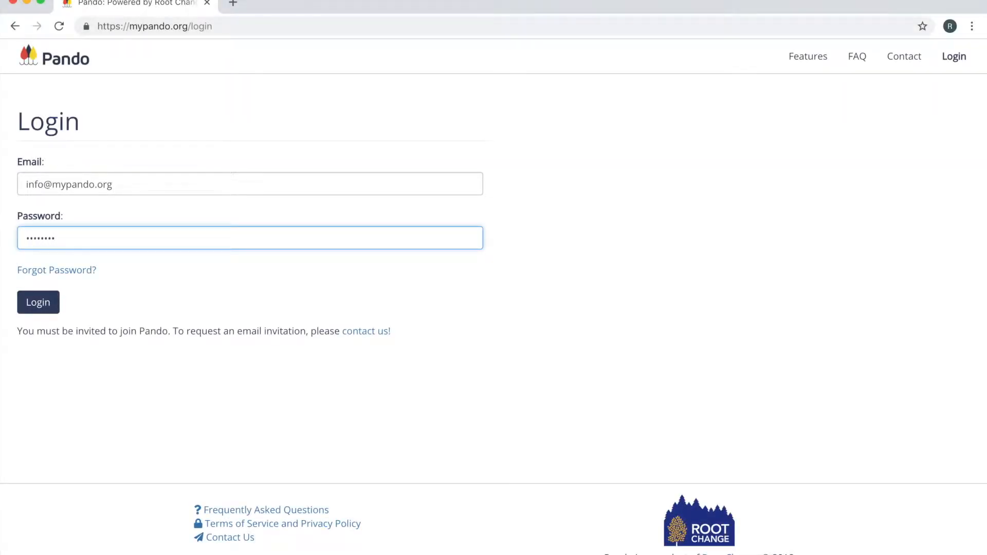
{"action": "left_click", "coordinate": [37, 302]}
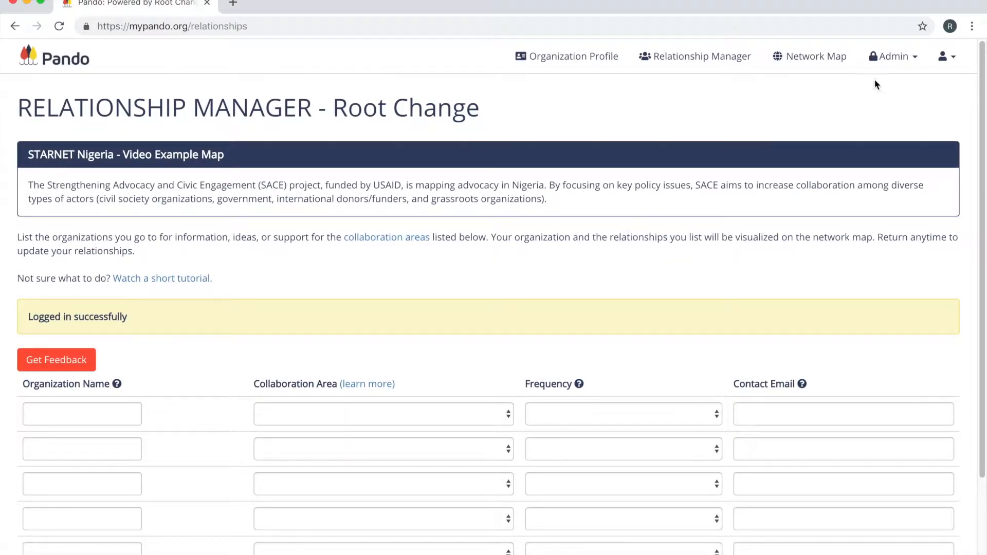
Open the details of the "STARNET Nigeria - Video Example Map" for editing from the map manager.
{"action": "left_click", "coordinate": [888, 62]}
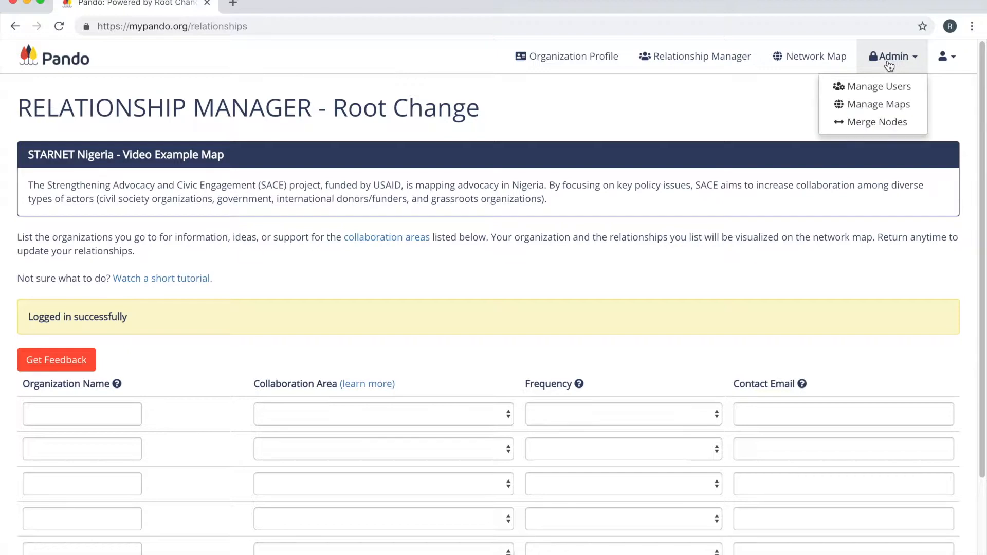
{"action": "left_click", "coordinate": [887, 102]}
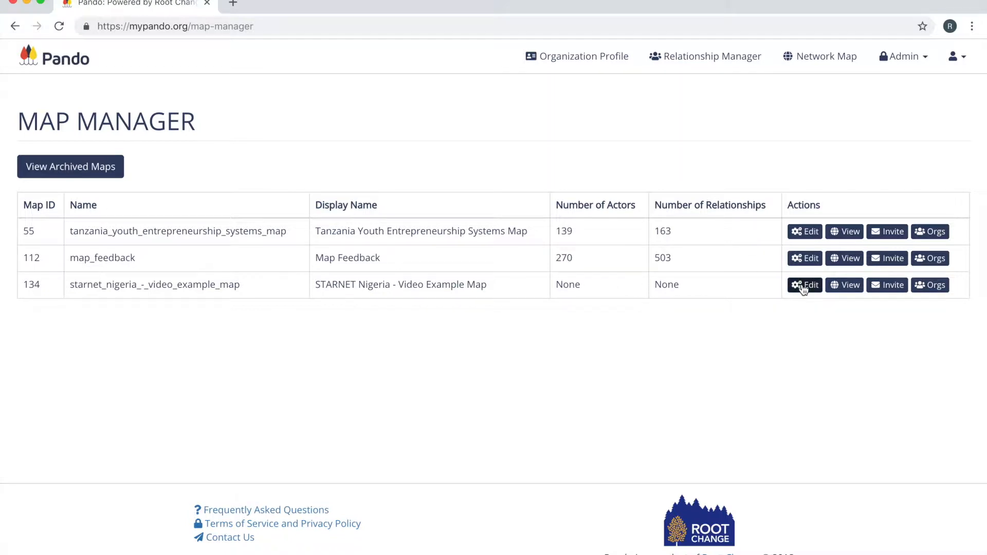
{"action": "left_click", "coordinate": [803, 286]}
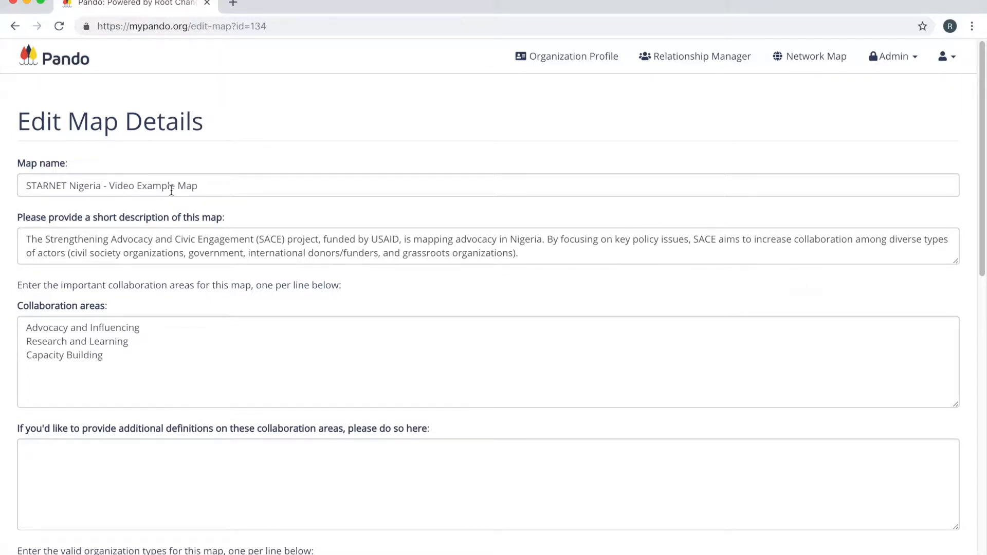
Shorten the map name to "STARNET Nigeria" and highlight the map's short description for review.
{"action": "left_click", "coordinate": [202, 188]}
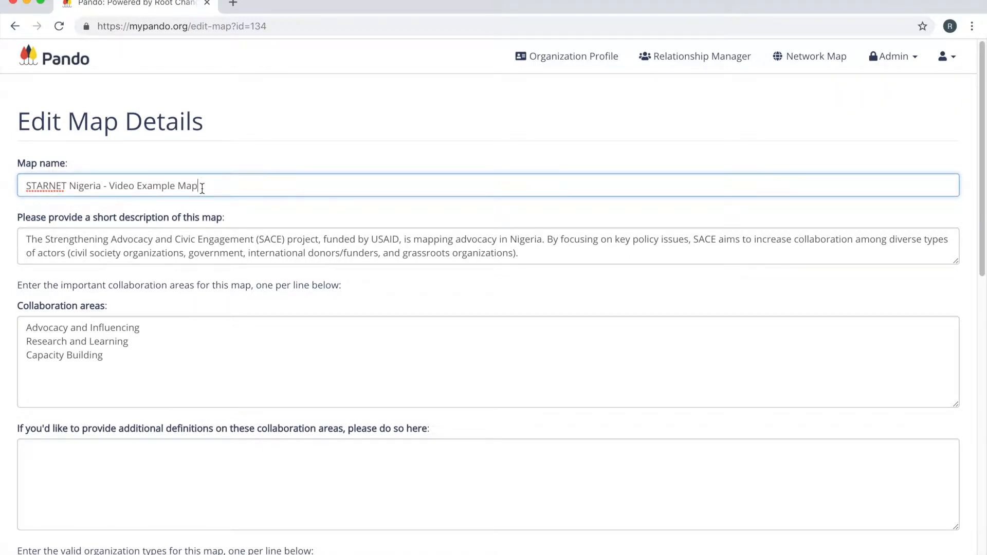
{"action": "left_click_drag", "start_coordinate": [202, 188], "coordinate": [102, 188]}
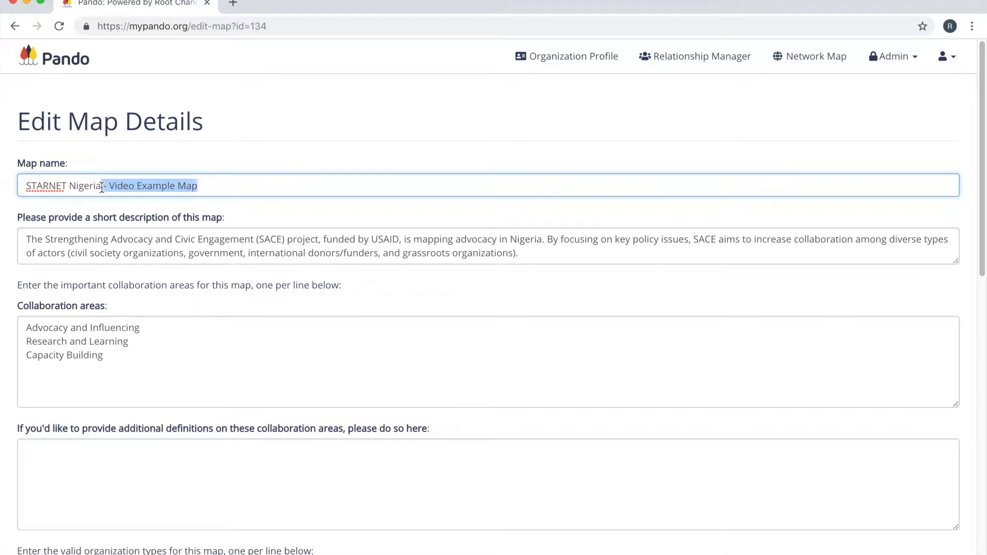
{"action": "key", "text": "BackSpace"}
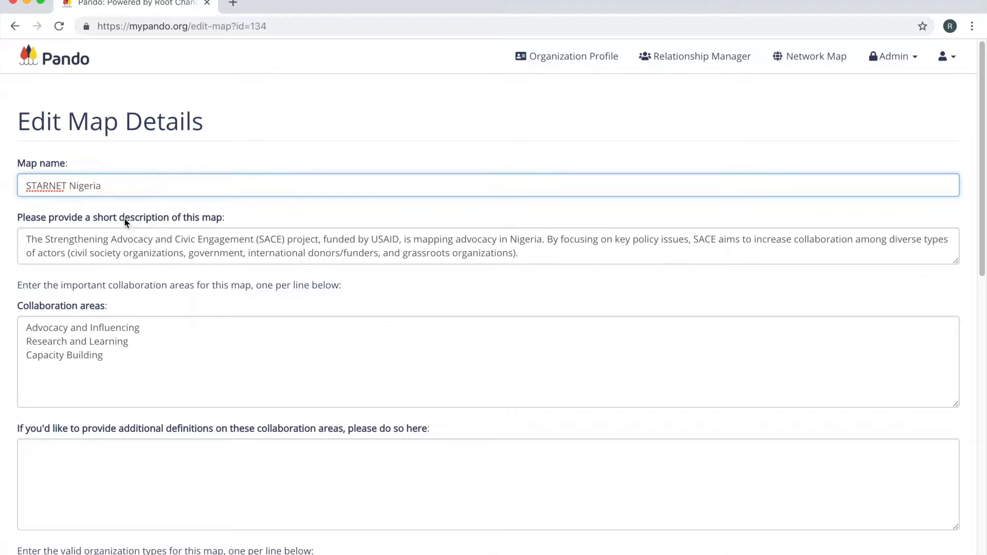
{"action": "left_click", "coordinate": [125, 250]}
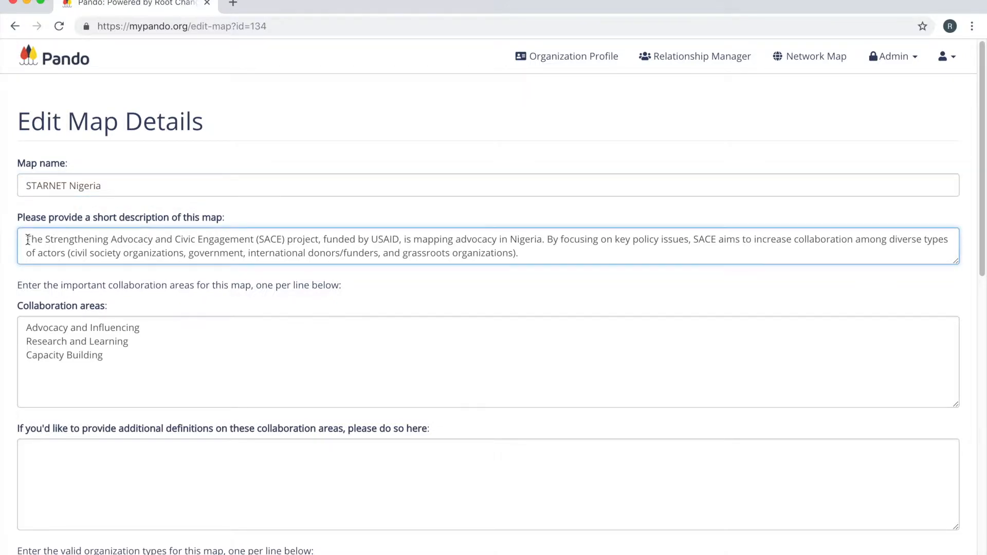
{"action": "left_click_drag", "start_coordinate": [28, 239], "coordinate": [530, 257]}
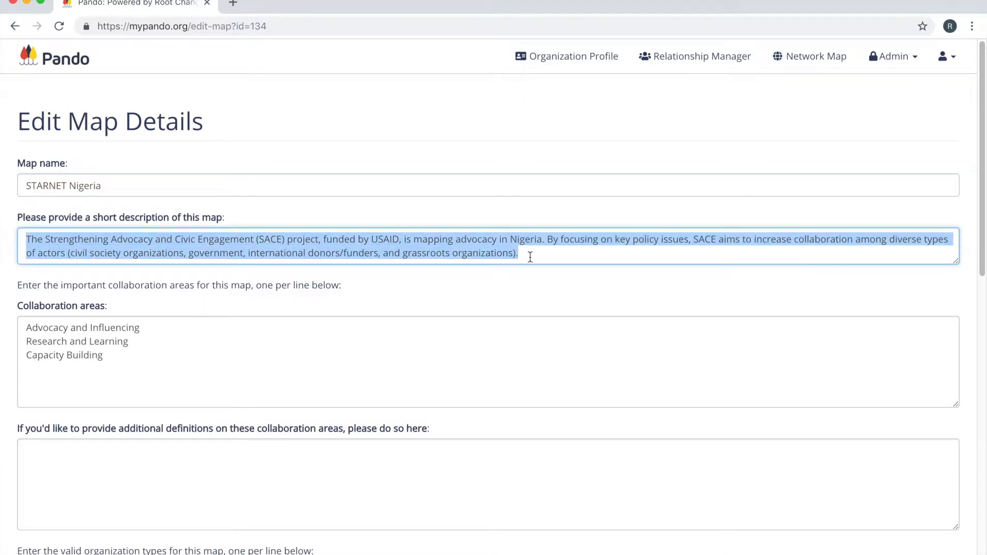
{"action": "left_click", "coordinate": [519, 284]}
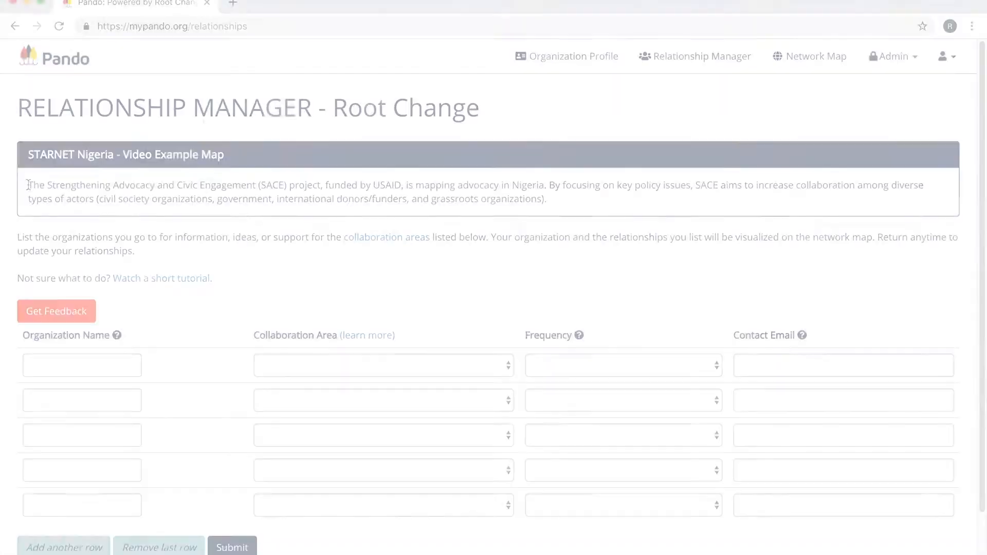
{"action": "left_click_drag", "start_coordinate": [28, 185], "coordinate": [575, 200]}
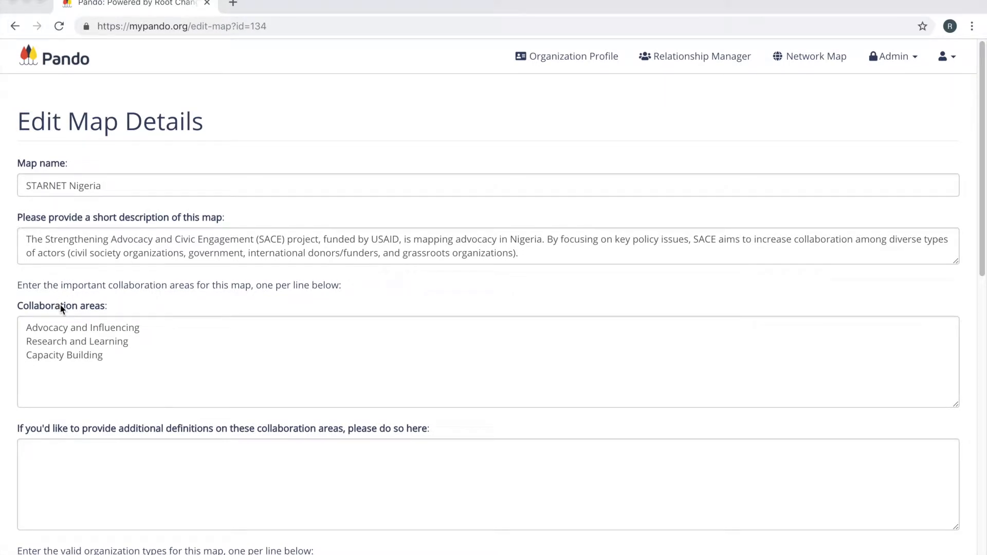
Replace the collaboration areas with "Open Budgeting for Government", "Inclusion in Basic Education" and "Health Services", one per line.
{"action": "left_click", "coordinate": [91, 363]}
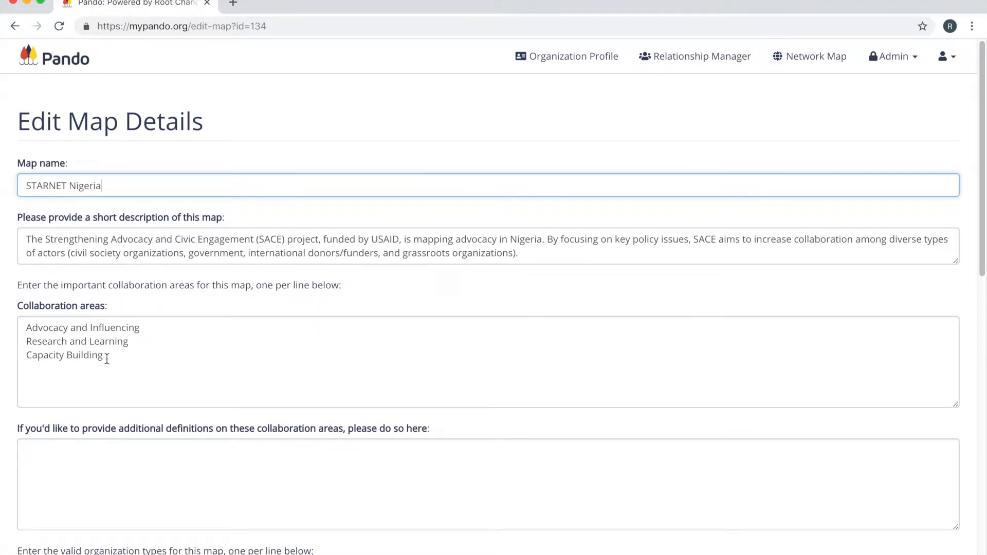
{"action": "left_click_drag", "start_coordinate": [107, 359], "coordinate": [26, 327]}
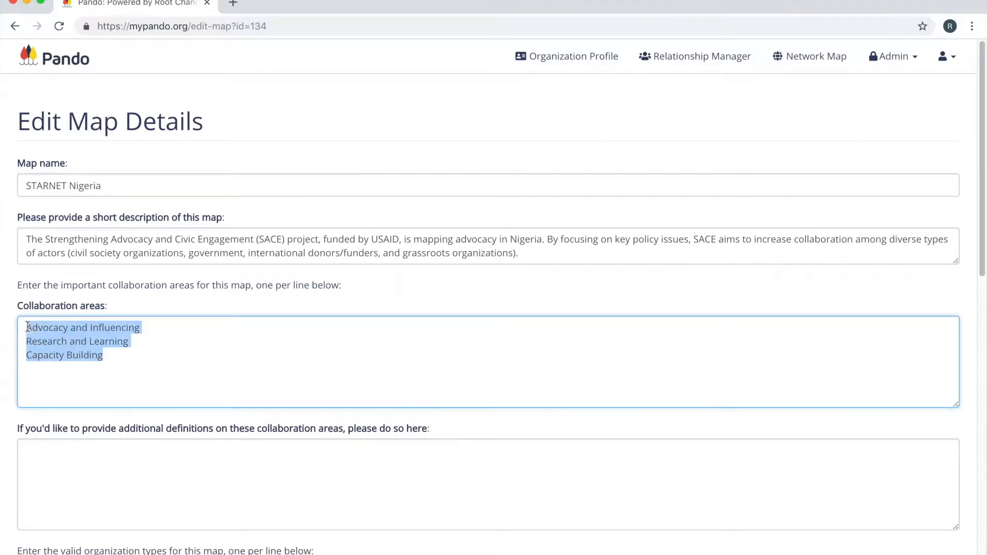
{"action": "key", "text": "BackSpace"}
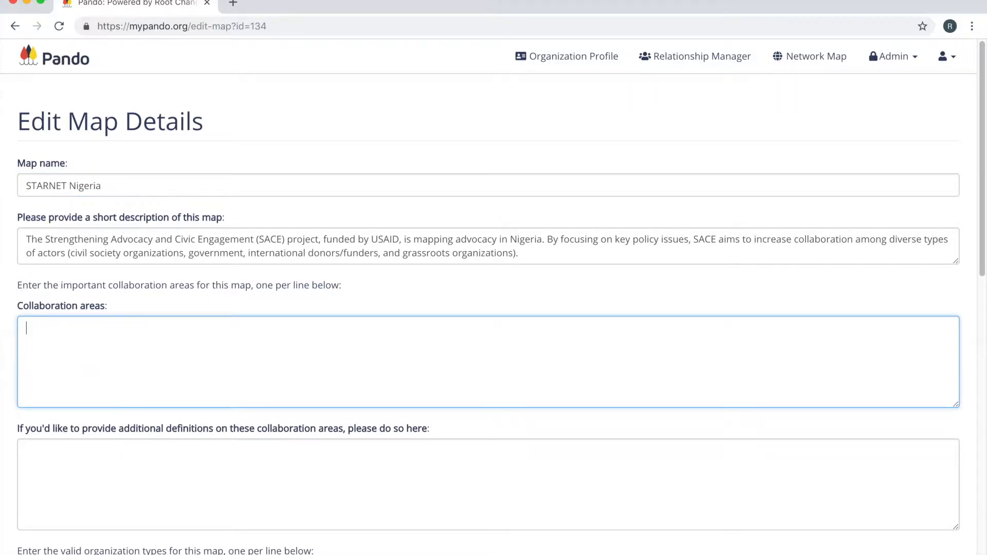
{"action": "type", "text": "Open Budgeting for Government"}
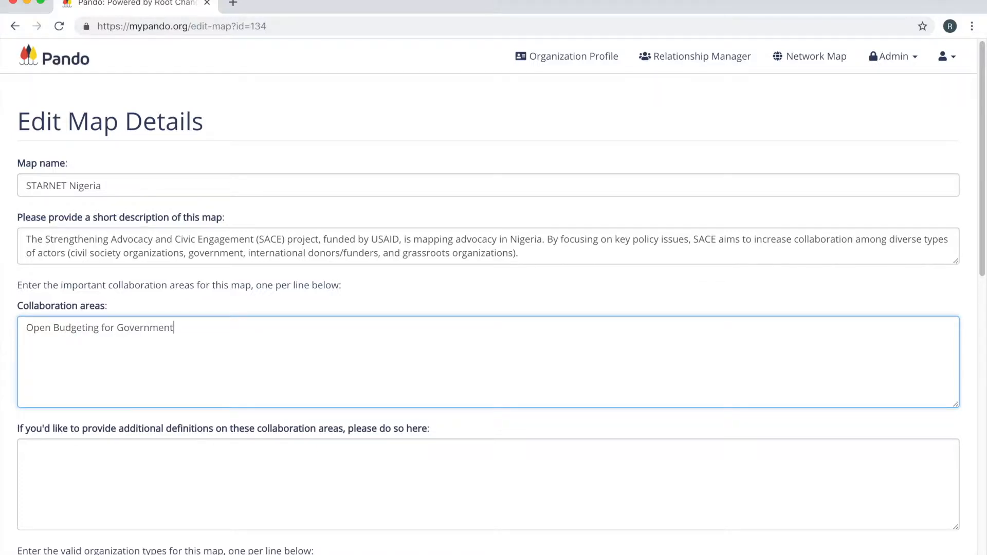
{"action": "key", "text": "Return"}
{"action": "type", "text": "Inclusion in Basic Education"}
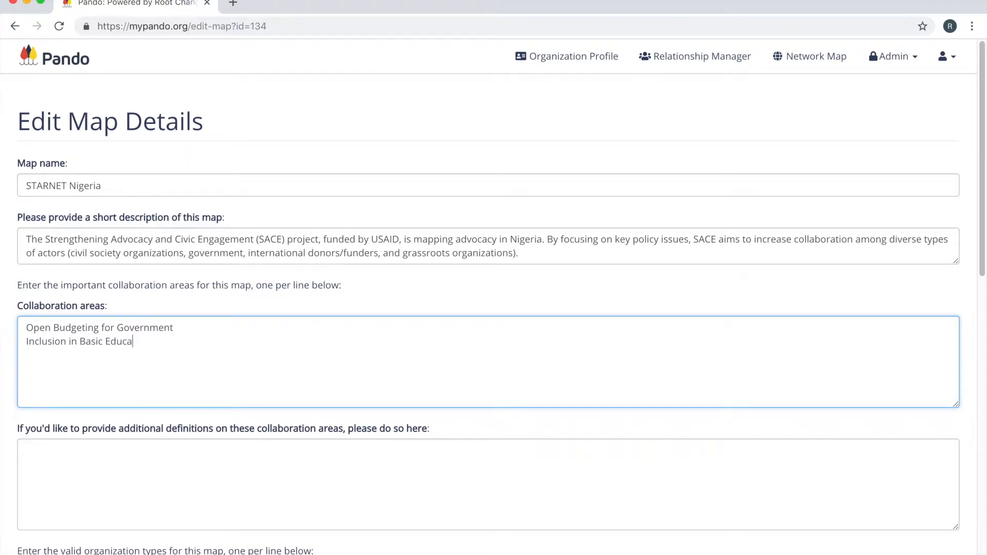
{"action": "key", "text": "Return"}
{"action": "type", "text": "Health Services"}
Paste the prepared definitions of the three collaboration areas and view the collaboration area explanation in the Relationship Manager.
{"action": "left_click", "coordinate": [272, 447]}
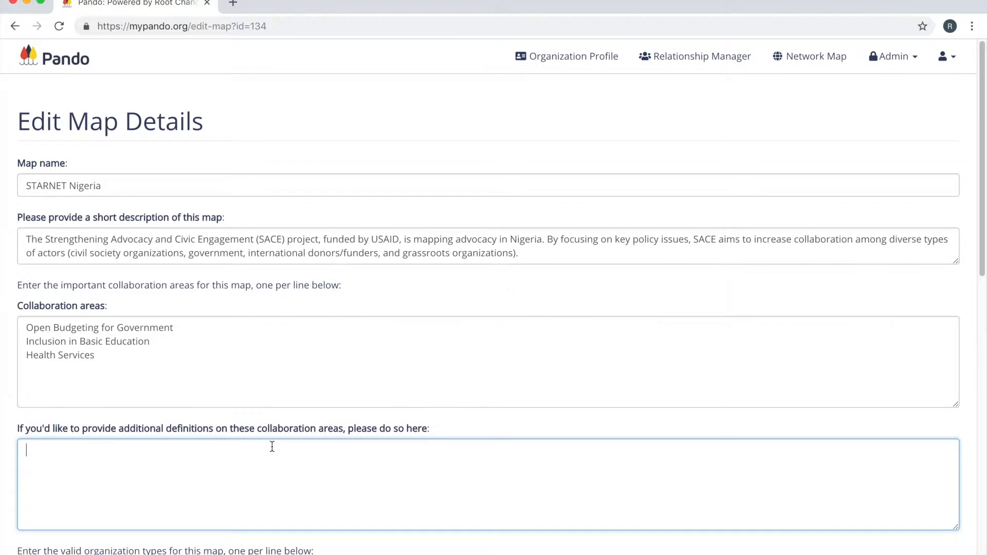
{"action": "type", "text": "Open Budgeting for Government - Who do you go to for information or support on transparency of government budgeting? This can include publication of and access to national, state or local government budgets? Inclusion in Basic Education - Who do you go to for information or support on access to basic (primary and secondary) education for marginalized groups? This can include girls, the poor, and those with disabilities. Health Services - Who do you go to for information or support on increasing quality of and funding for basic health services? This can include maternal, newborn and child health (MNCH)."}
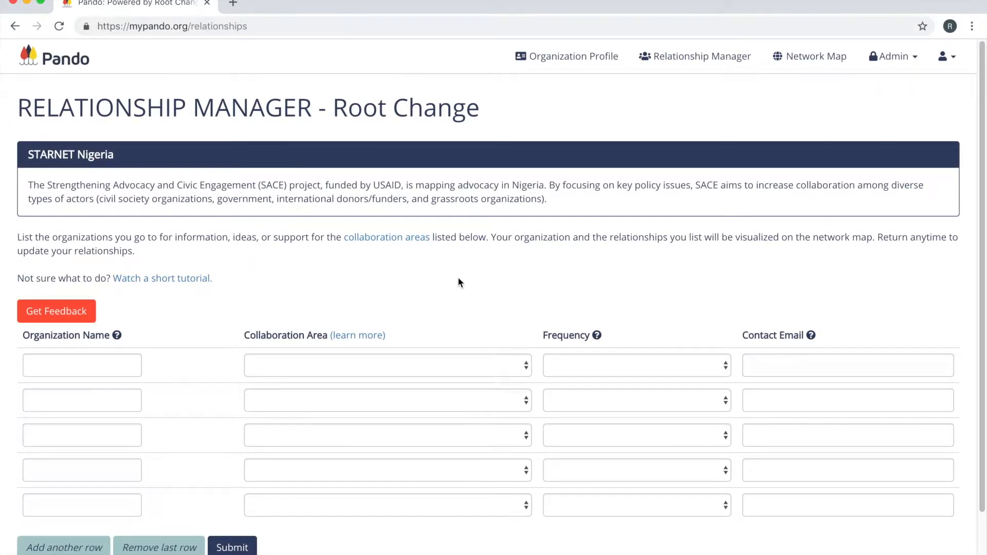
{"action": "left_click", "coordinate": [371, 340]}
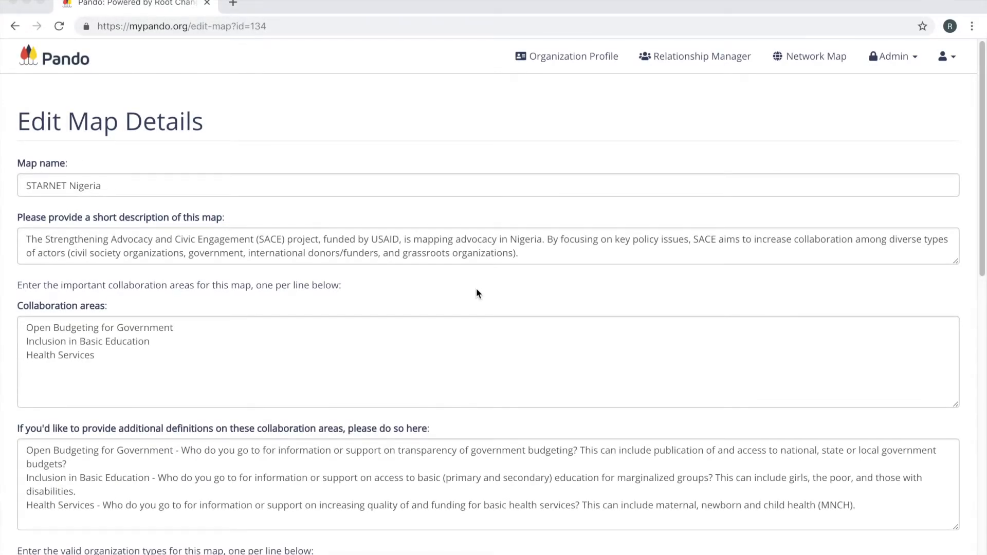
Enter "Civil Society Organizations" and "Government" as the map's valid organization types, one per line.
{"action": "scroll", "coordinate": [477, 294], "scroll_direction": "down", "scroll_amount": 7}
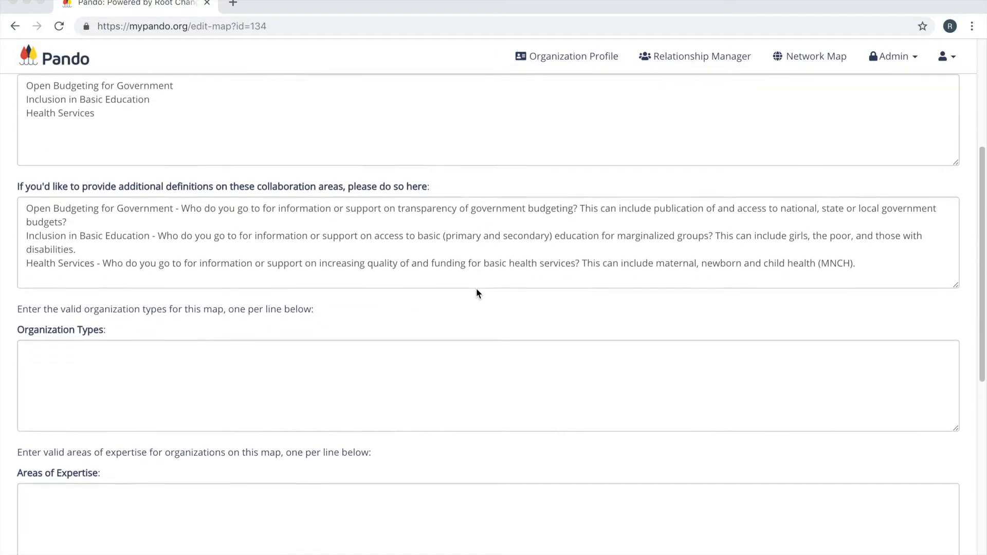
{"action": "scroll", "coordinate": [476, 294], "scroll_direction": "down", "scroll_amount": 2}
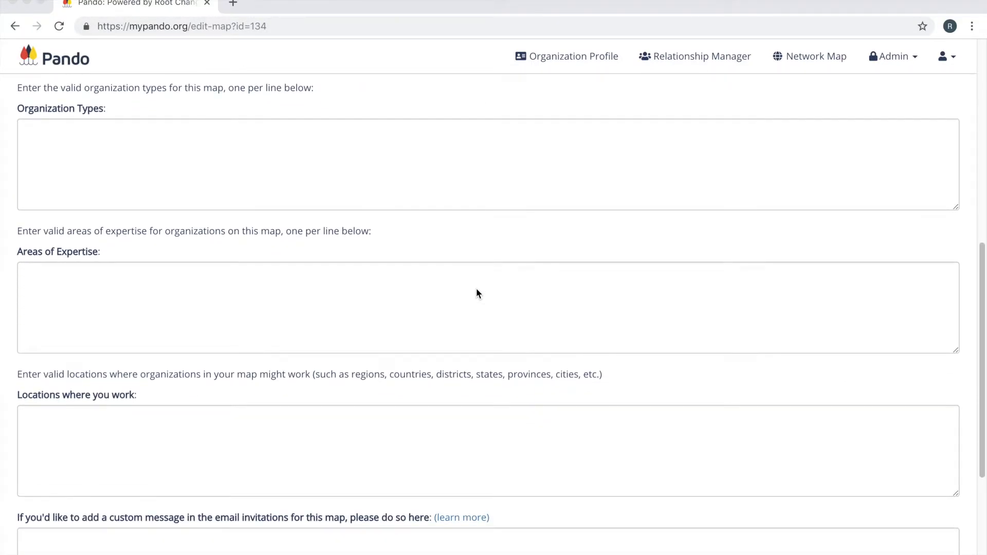
{"action": "left_click", "coordinate": [168, 144]}
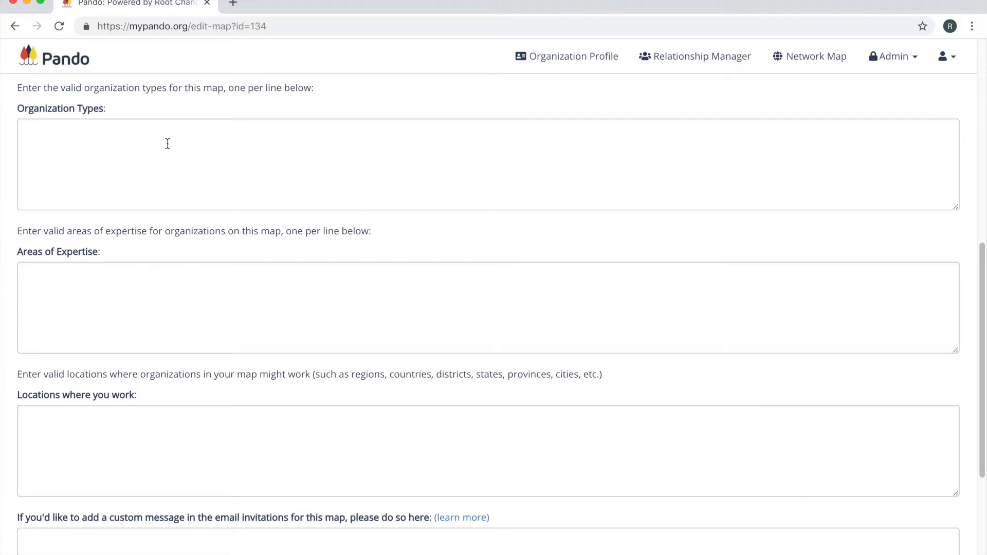
{"action": "left_click", "coordinate": [167, 143]}
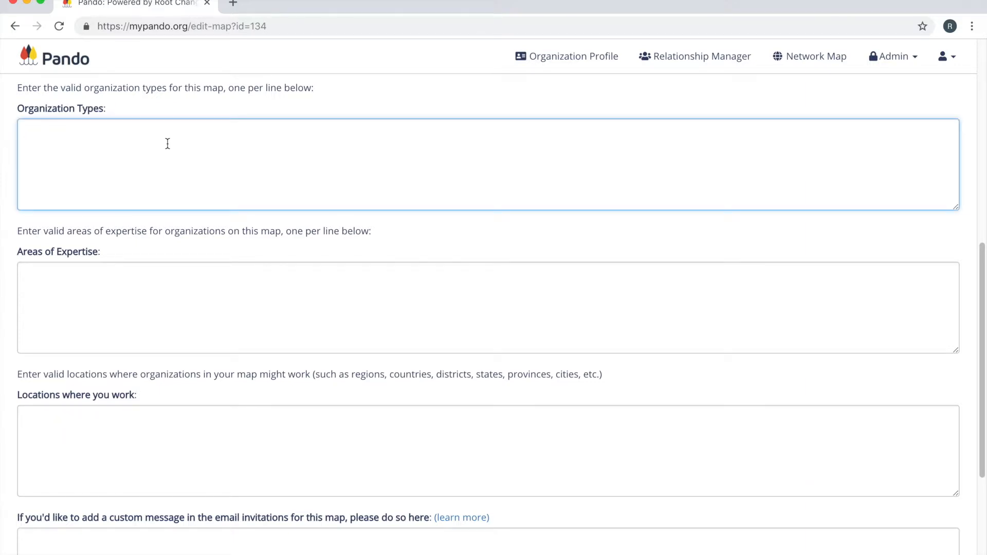
{"action": "type", "text": "Civil Society Organizations"}
{"action": "key", "text": "Return"}
{"action": "type", "text": "Government"}
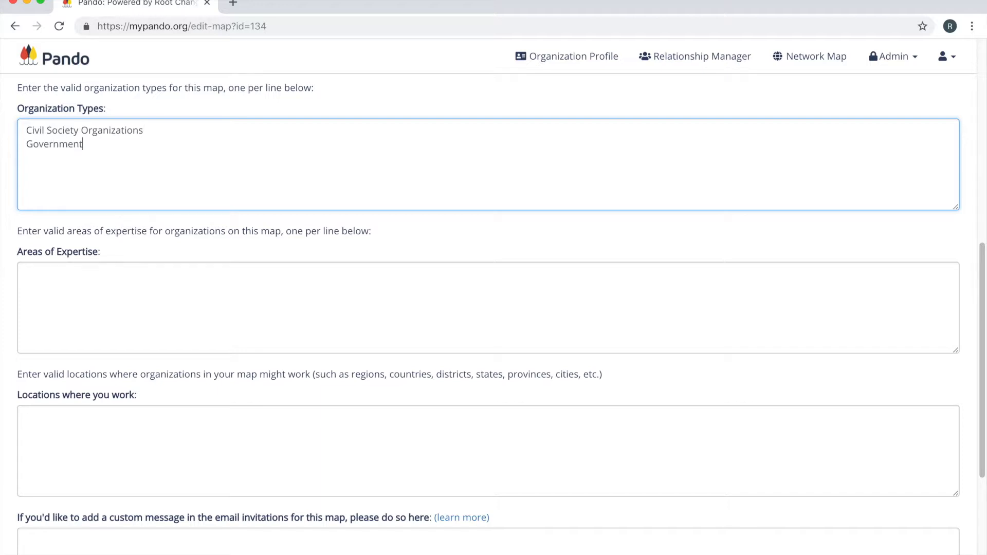
{"action": "key", "text": "Return"}
List "Agriculture", "Extractives", "Finance" and "Infrastructure" as the map's areas of expertise, one per line.
{"action": "left_click", "coordinate": [105, 276]}
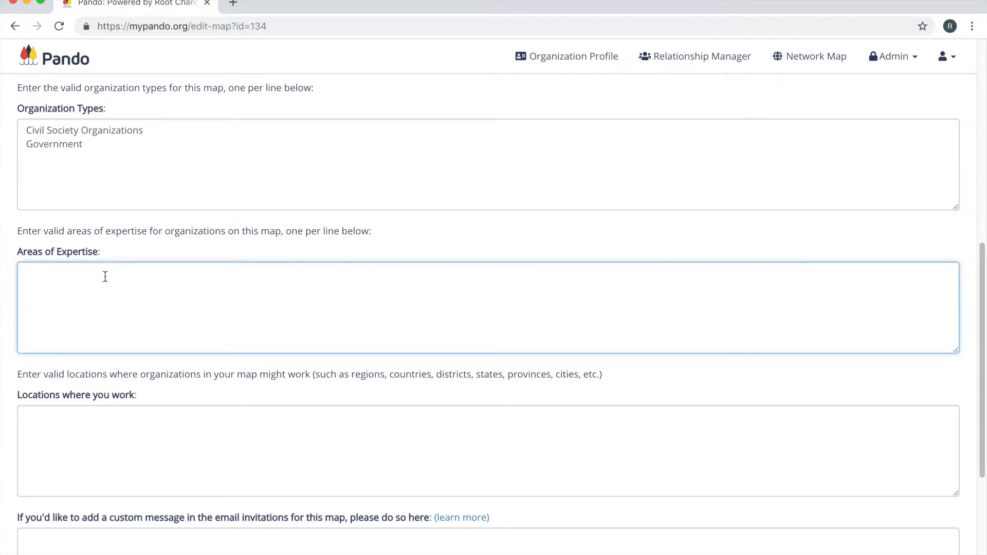
{"action": "type", "text": "Agriculture"}
{"action": "key", "text": "Return"}
{"action": "type", "text": "Extraac"}
{"action": "key", "text": "BackSpace"}
{"action": "key", "text": "BackSpace"}
{"action": "type", "text": "ctives"}
{"action": "key", "text": "Return"}
{"action": "type", "text": "Finance"}
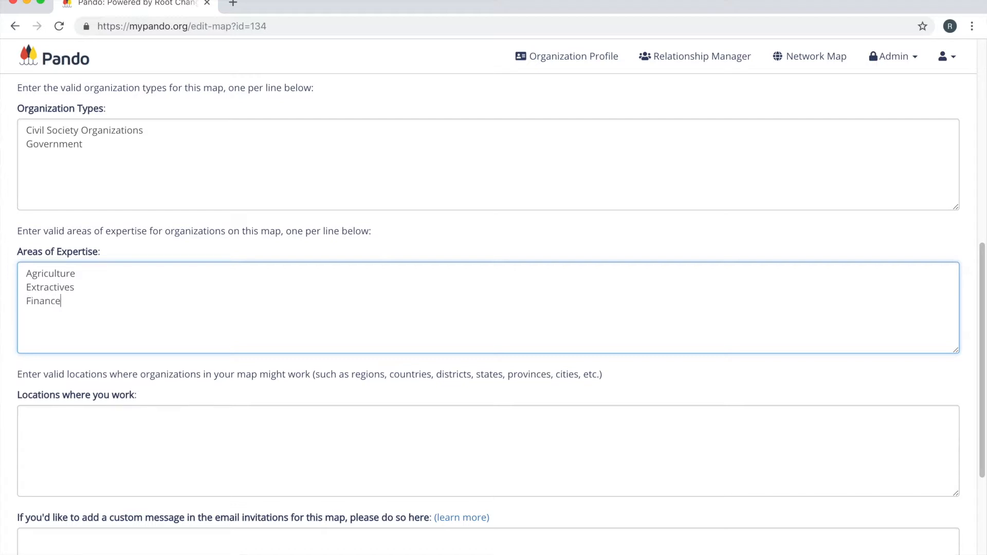
{"action": "key", "text": "Return"}
{"action": "type", "text": "Infrastructure"}
List the work locations North Central, North East, South West, South East, South South and North West, one per line.
{"action": "left_click", "coordinate": [99, 435]}
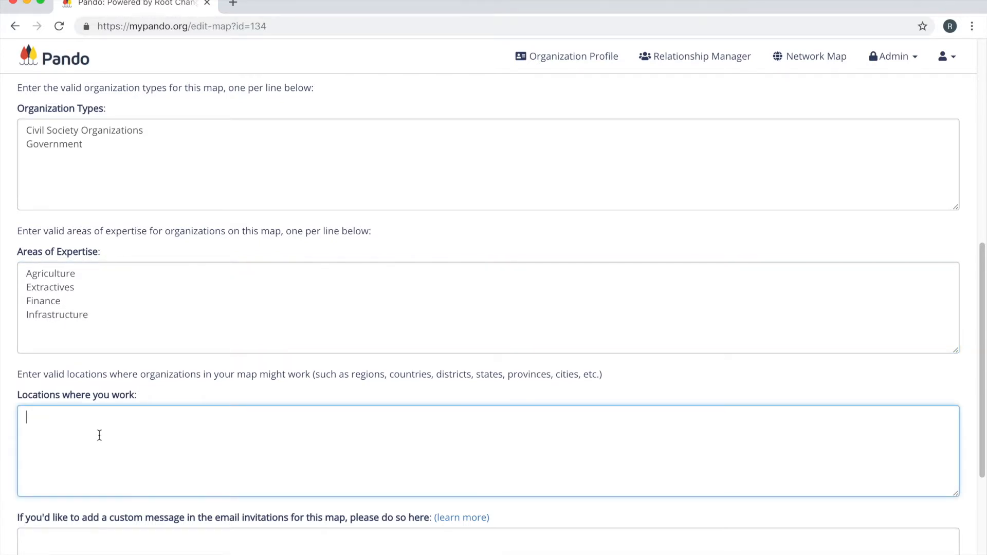
{"action": "type", "text": "North Central"}
{"action": "key", "text": "Return"}
{"action": "type", "text": "North East"}
{"action": "key", "text": "Return"}
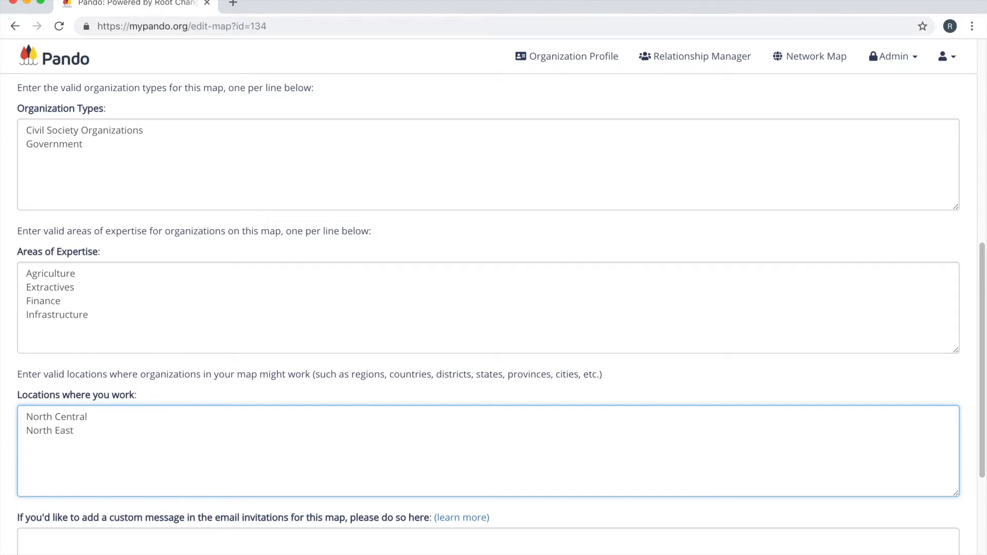
{"action": "type", "text": "South W"}
{"action": "type", "text": "est"}
{"action": "type", "text": "South East "}
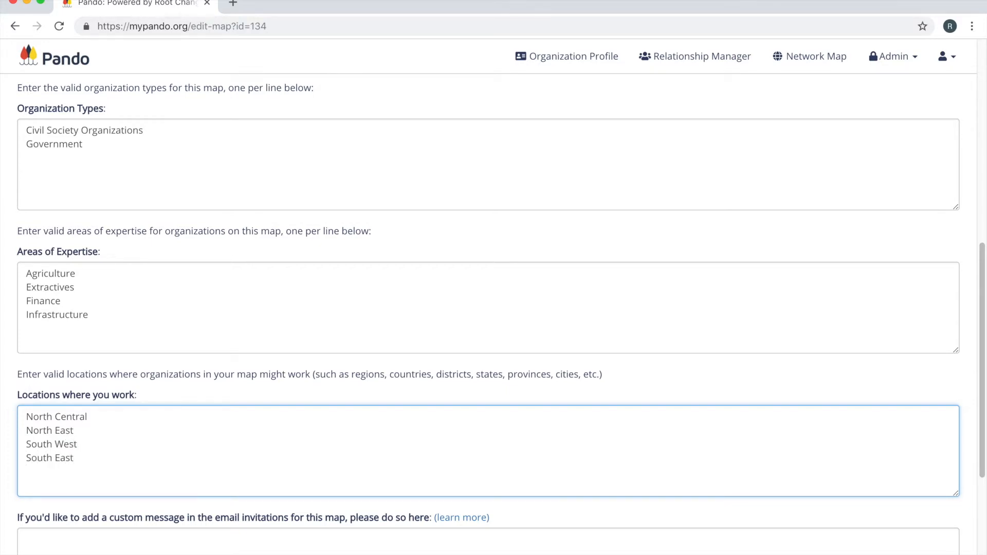
{"action": "type", "text": "South South"}
{"action": "key", "text": "Return"}
{"action": "type", "text": "North West"}
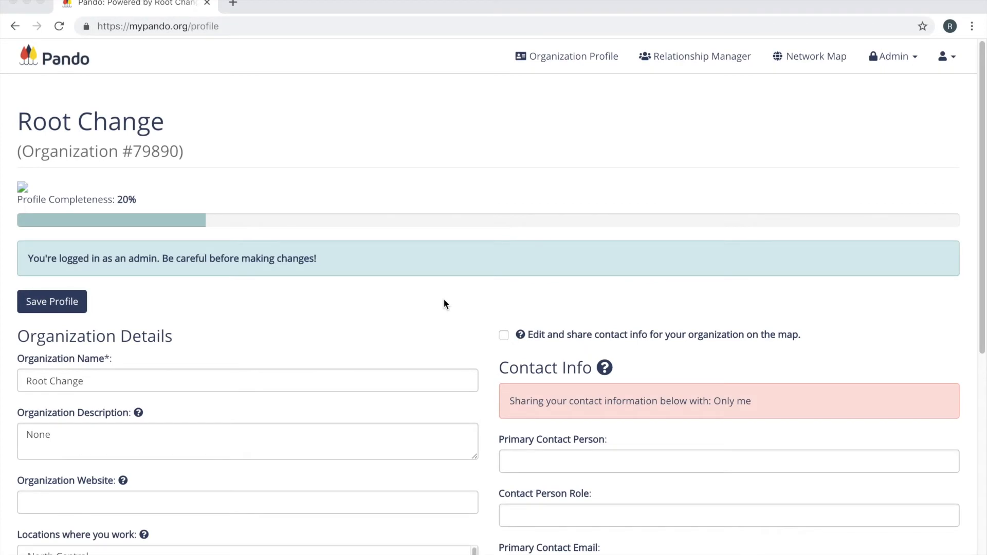
Check the organization profile form for the work locations, the organization type options and the areas of expertise.
{"action": "scroll", "coordinate": [445, 304], "scroll_direction": "down", "scroll_amount": 4}
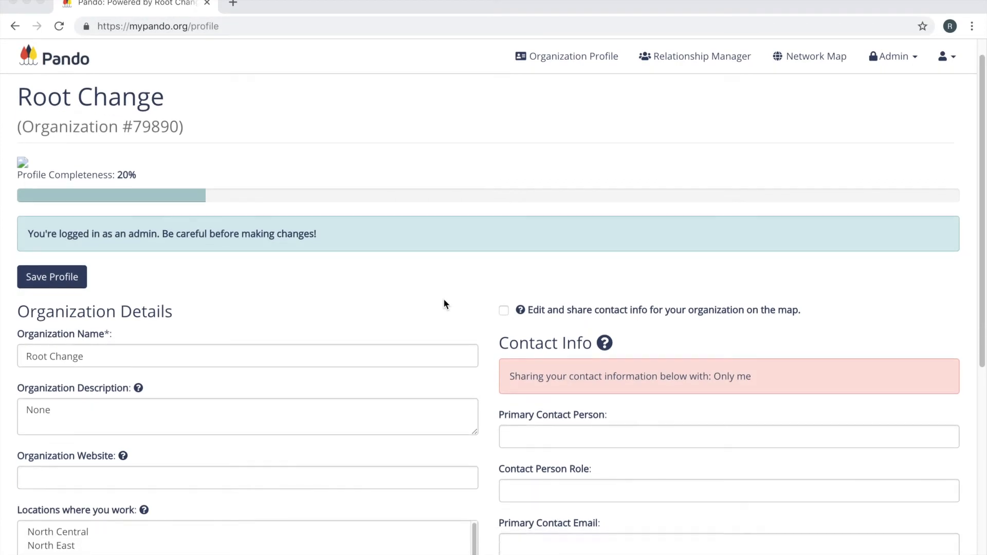
{"action": "scroll", "coordinate": [446, 304], "scroll_direction": "down", "scroll_amount": 2}
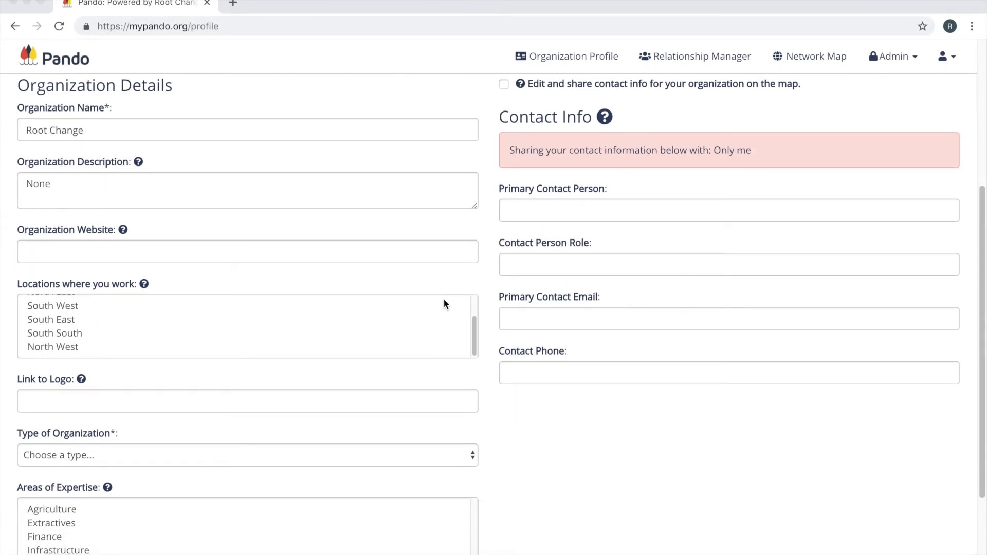
{"action": "left_click", "coordinate": [177, 454]}
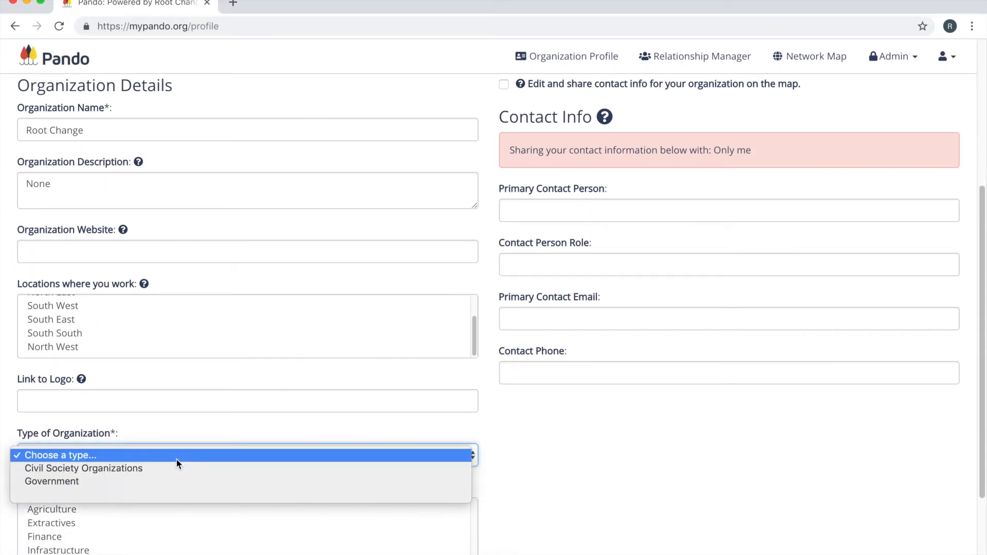
{"action": "left_click", "coordinate": [177, 455]}
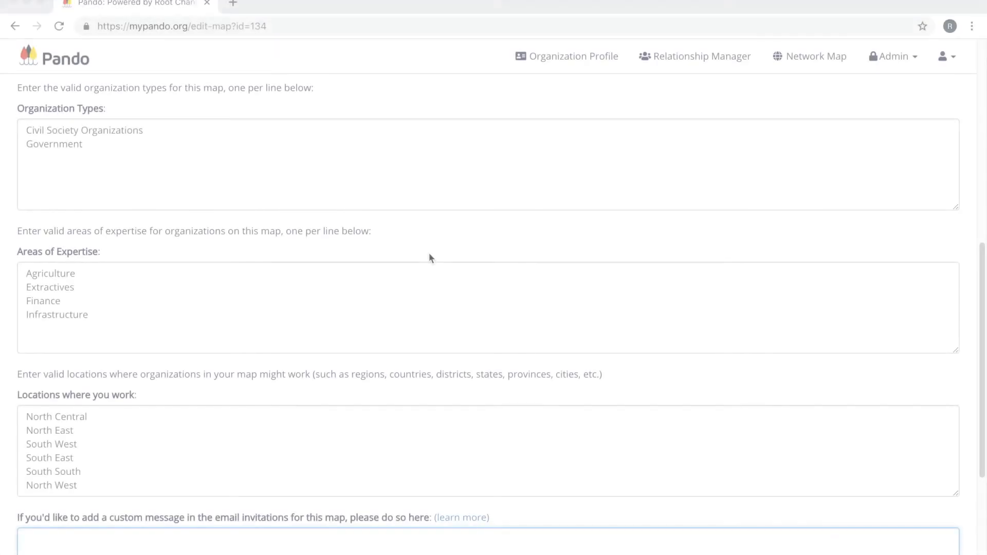
{"action": "scroll", "coordinate": [431, 257], "scroll_direction": "down", "scroll_amount": 3}
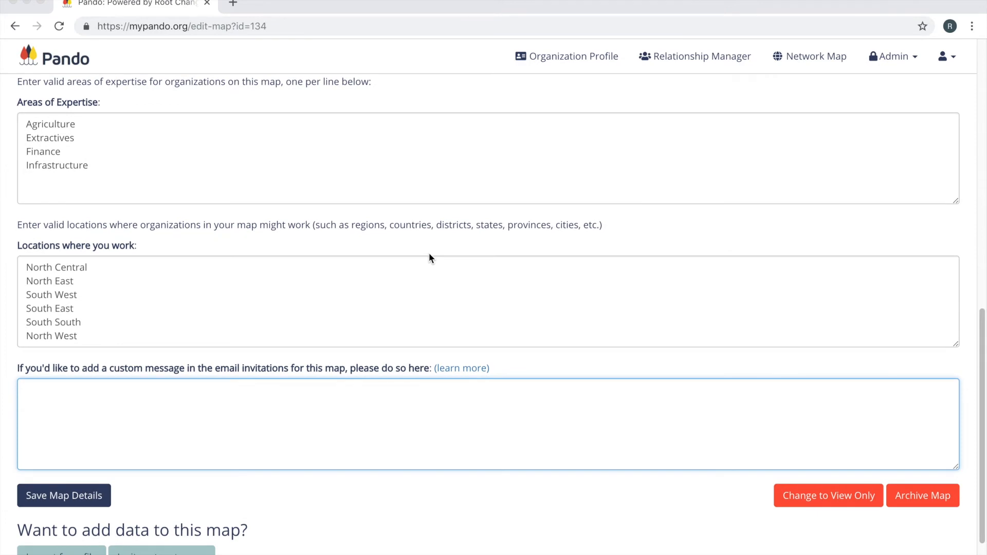
View the sample email invitation and highlight the placeholder line where the custom message is inserted, closing the sample at the end.
{"action": "left_click", "coordinate": [272, 399]}
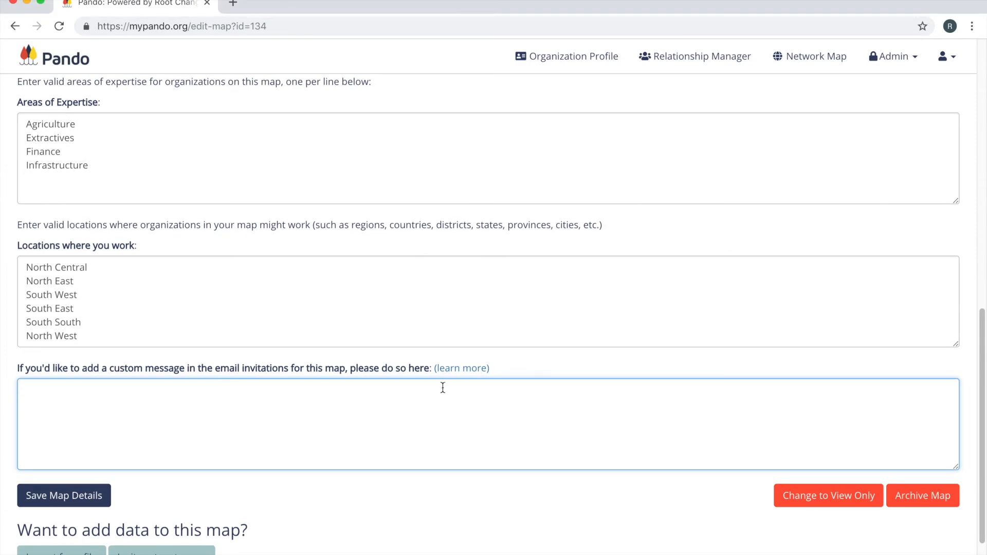
{"action": "left_click", "coordinate": [458, 375]}
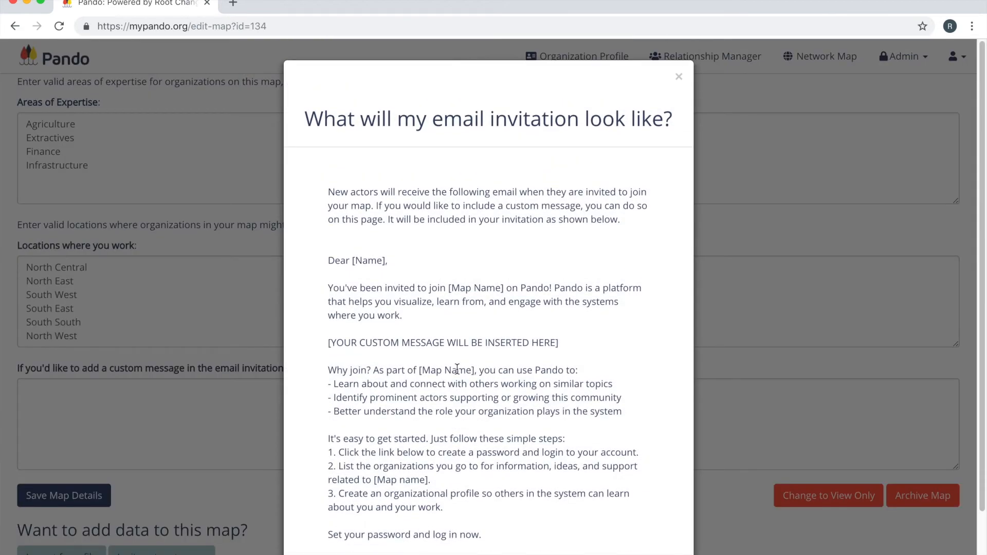
{"action": "left_click_drag", "start_coordinate": [561, 343], "coordinate": [327, 342]}
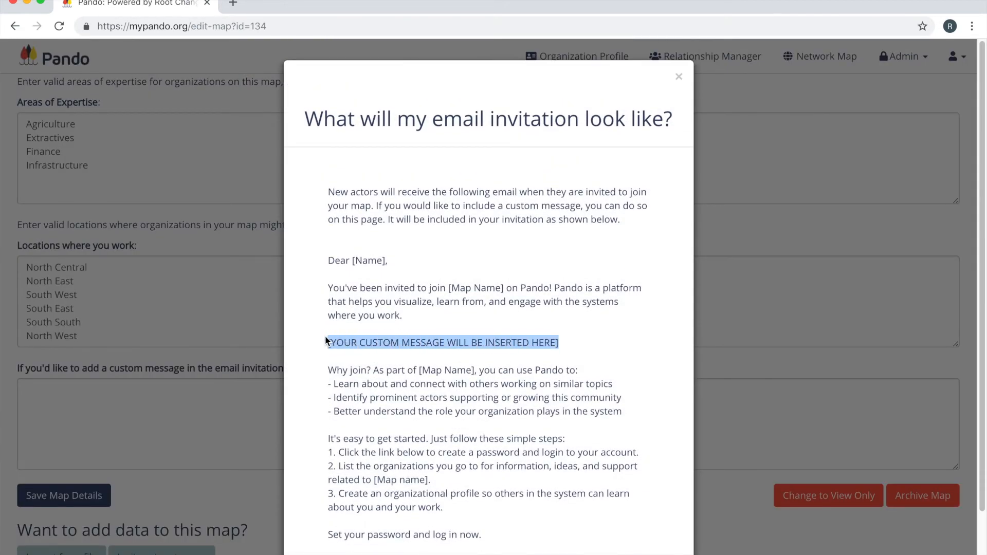
{"action": "left_click", "coordinate": [200, 394]}
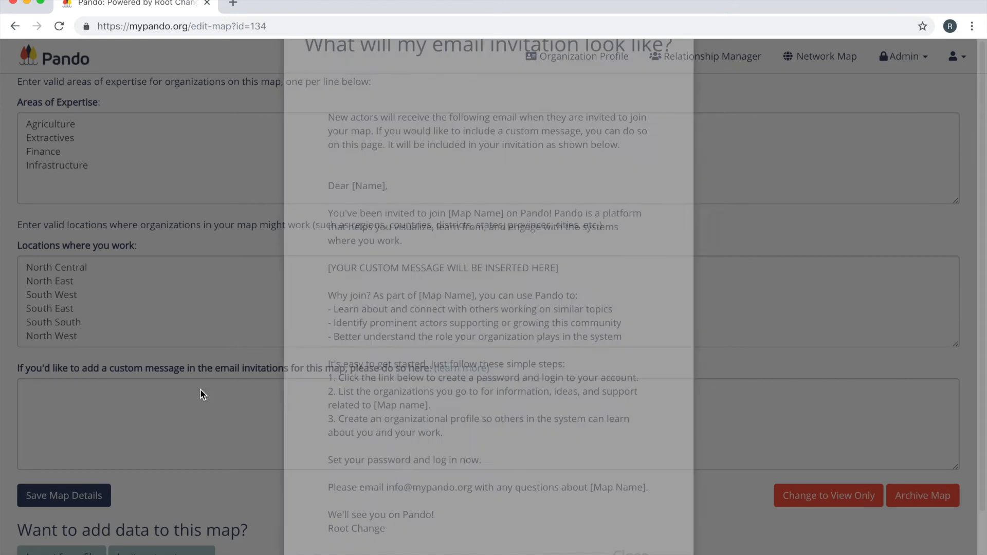
Paste the prepared message about the USAID-funded SACE project and May workshop as the custom invitation text, and save the map details.
{"action": "left_click", "coordinate": [201, 390]}
{"action": "type", "text": "As part of the Strengthening Advocacy and Civic Engagement (SACE) project, funded by USAID, we are using Pando to learn more about actors working on key policy issues in order to increase collaboration and improve overall progress towards lasting change. We will be convening actors in May for a workshop around effective partnering and advocacy strategies, drawing on learnings from the map."}
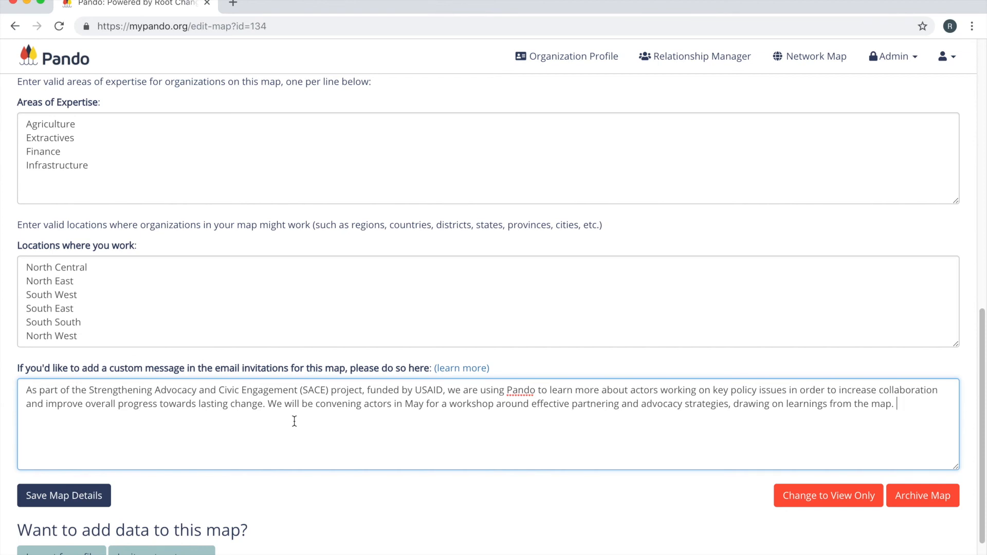
{"action": "left_click", "coordinate": [82, 502]}
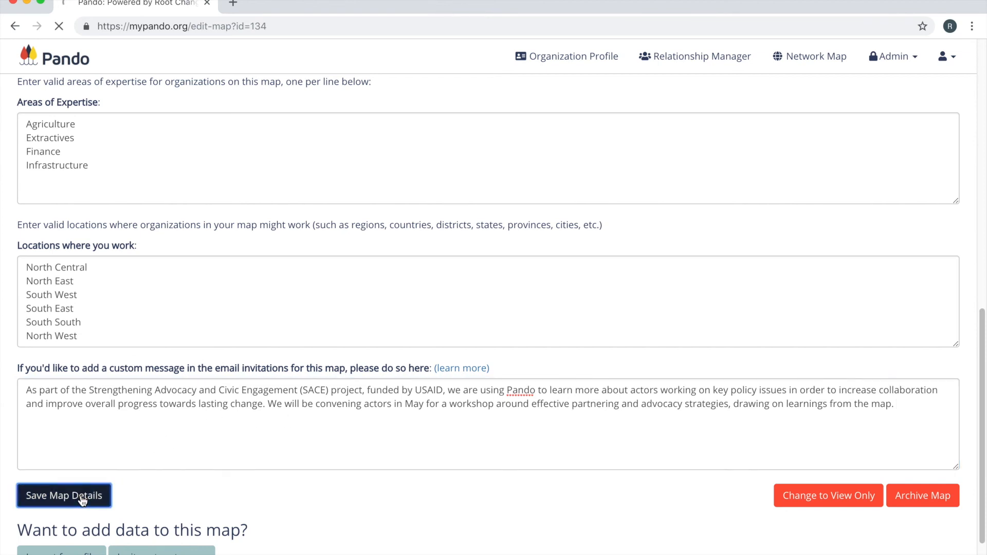